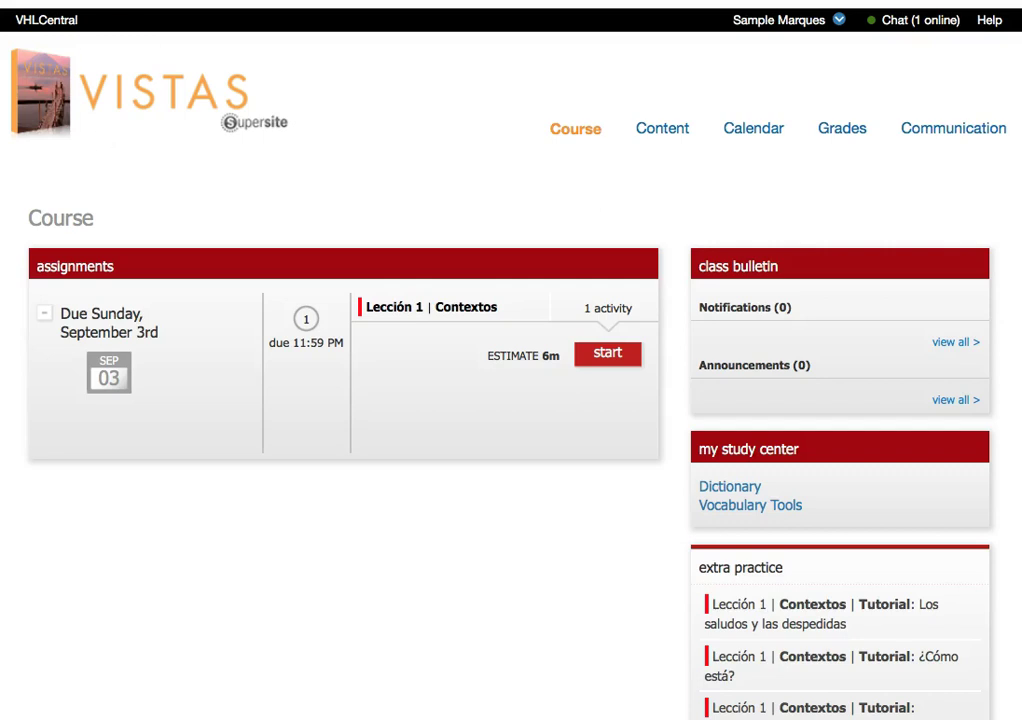
# Step: Go to the Course page showing the Lección 1 | Contextos assignment due September 3rd
pyautogui.click(268, 135)
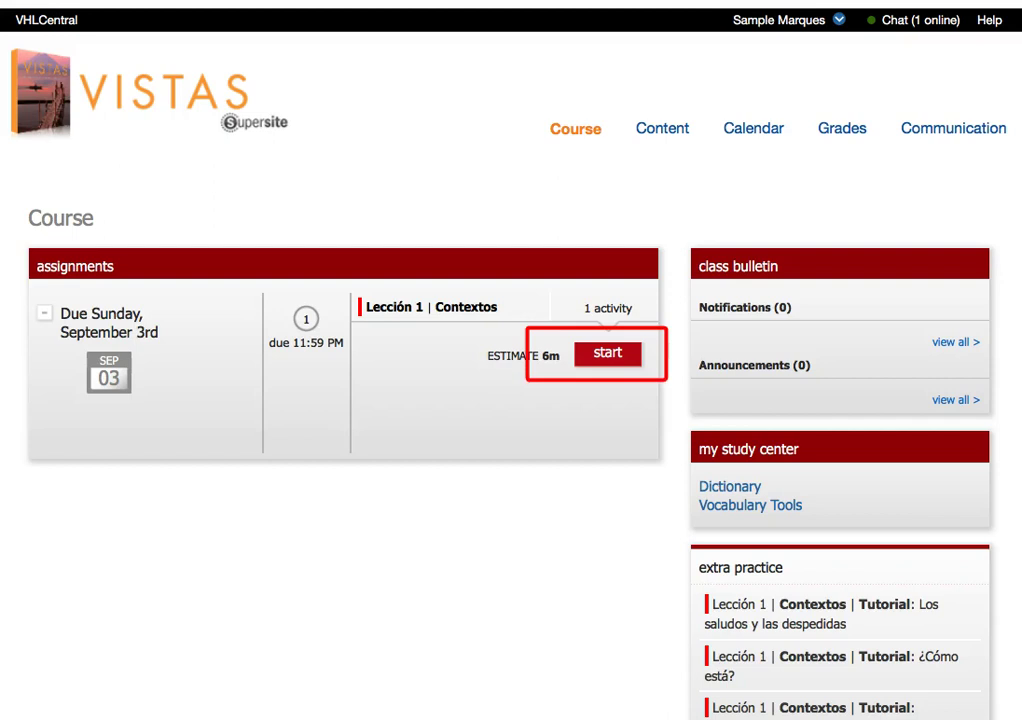
pyautogui.click(636, 358)
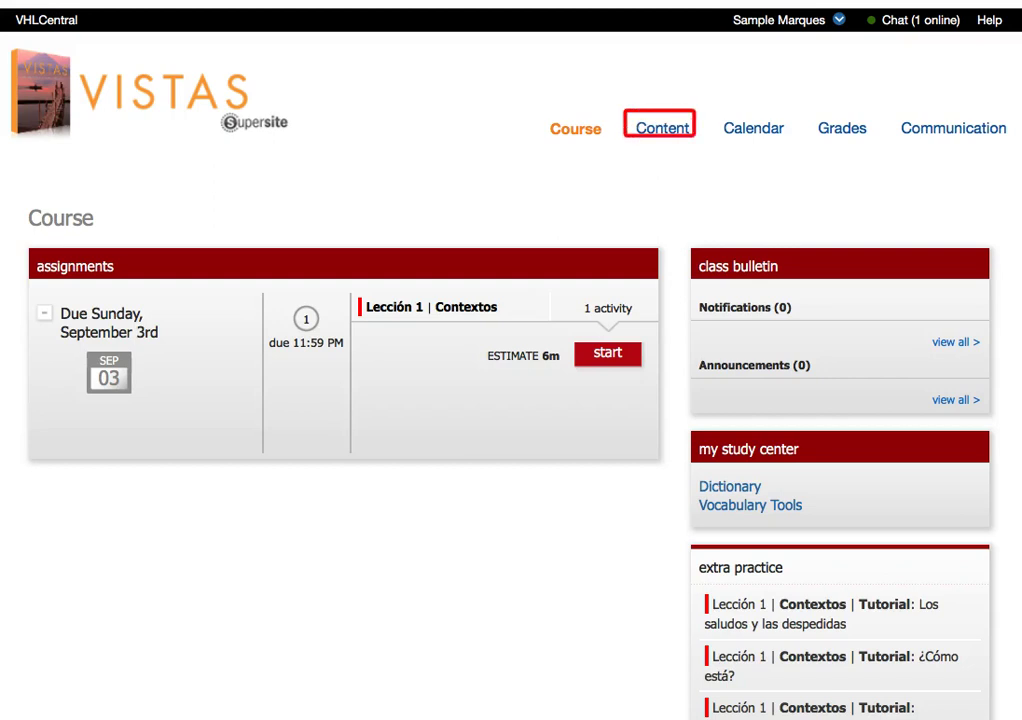
# Step: Open the Diálogos activity under Communication from the Lección 1 Contextos Activities page
pyautogui.click(666, 125)
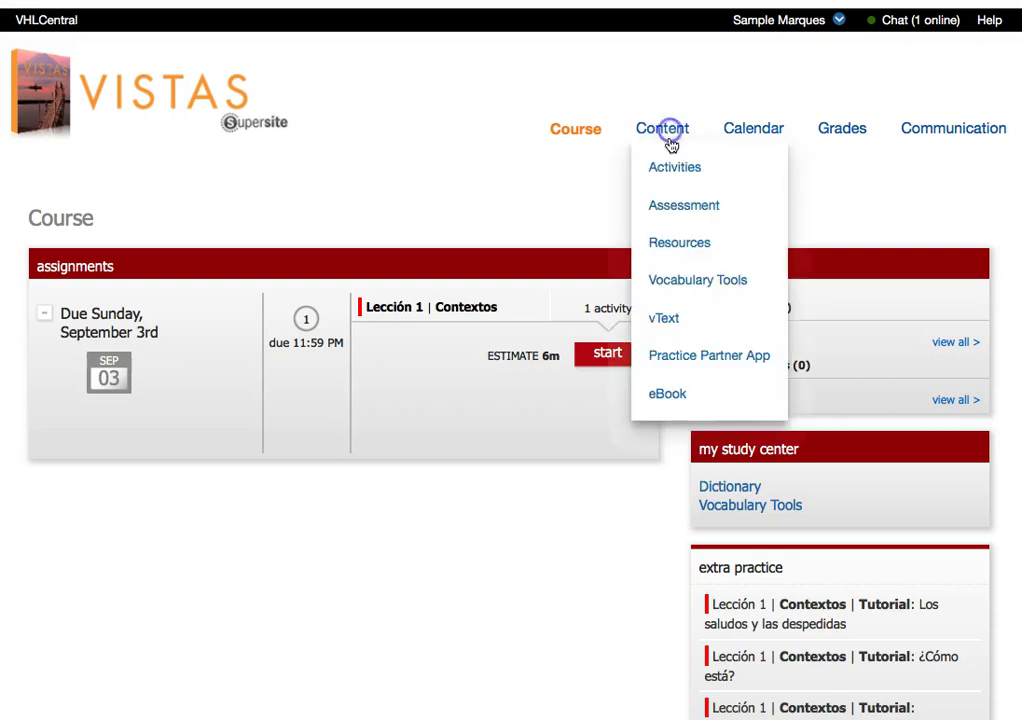
pyautogui.click(673, 168)
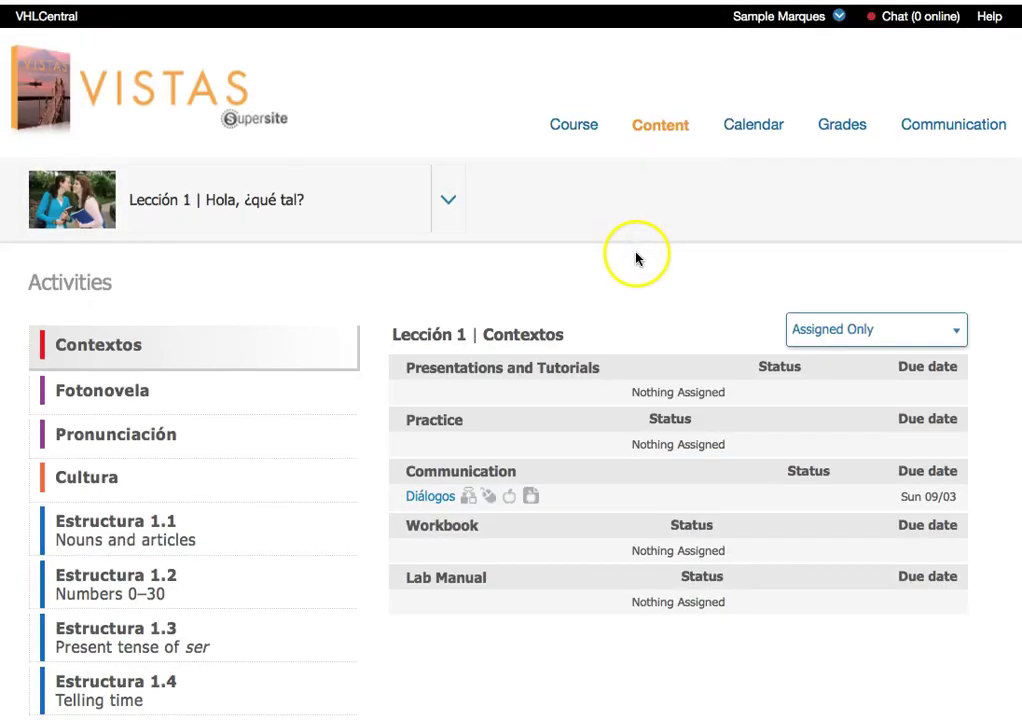
pyautogui.scroll(-4, 636, 255)
pyautogui.scroll(-1, 632, 258)
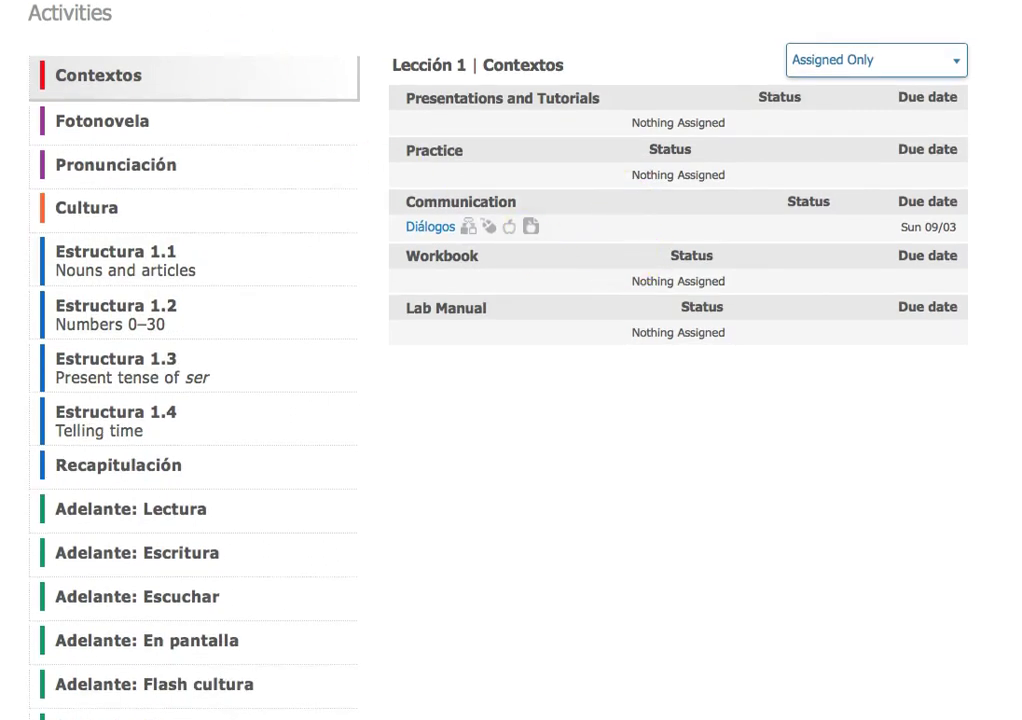
pyautogui.click(452, 203)
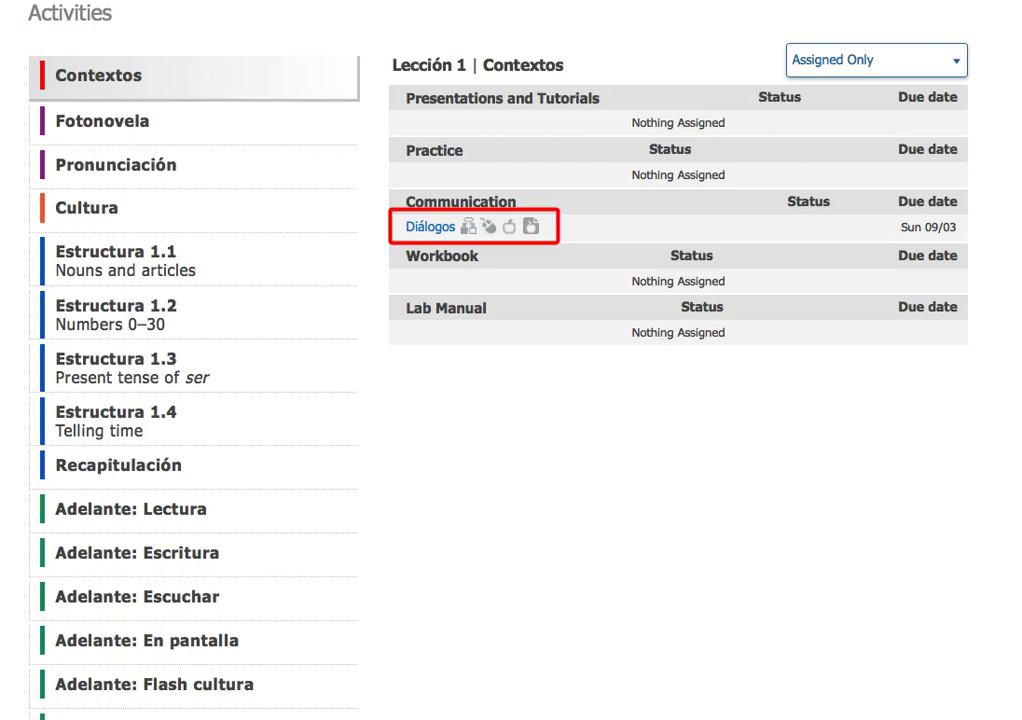
pyautogui.click(433, 228)
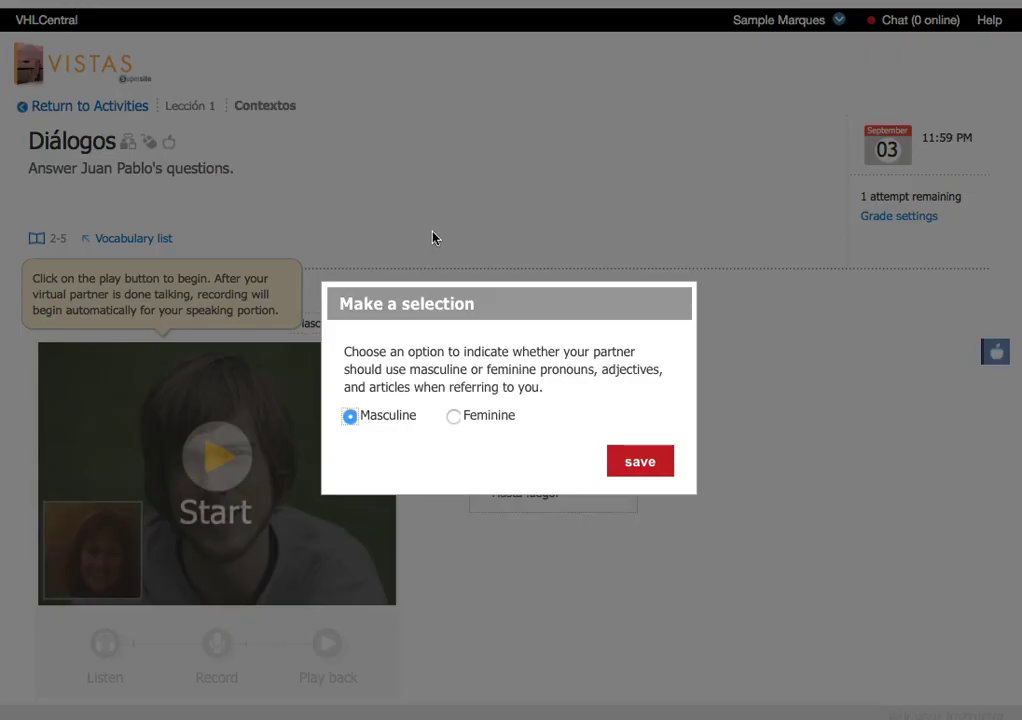
# Step: Move the selection box aside and save Feminine as the partner's form of address
pyautogui.moveTo(461, 297); pyautogui.dragTo(488, 92)
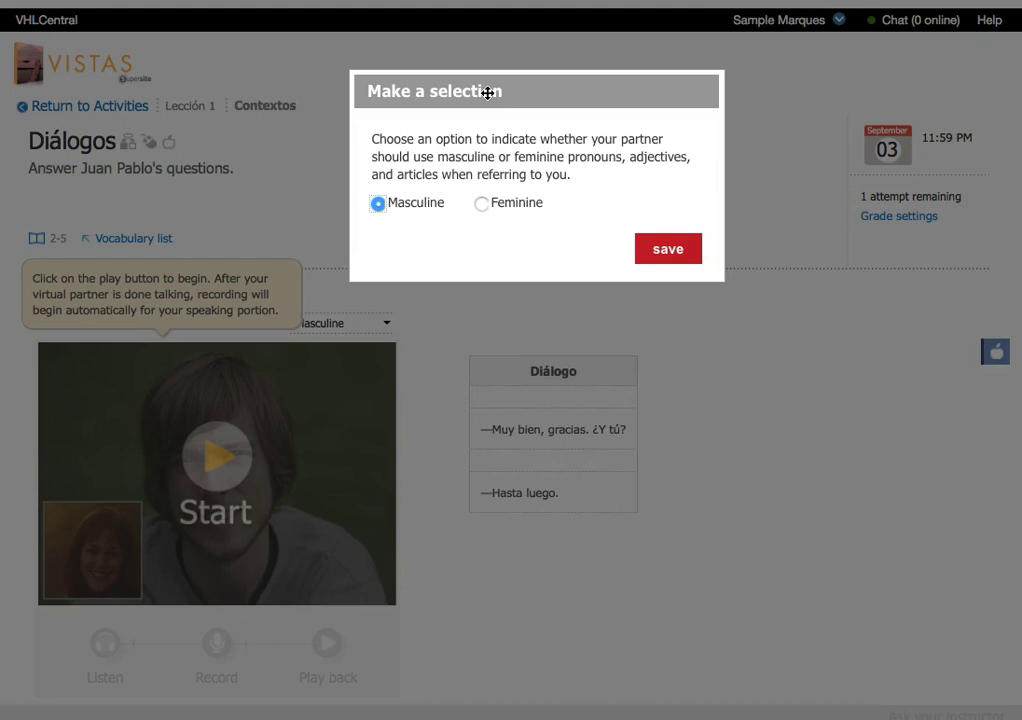
pyautogui.click(482, 205)
pyautogui.click(667, 251)
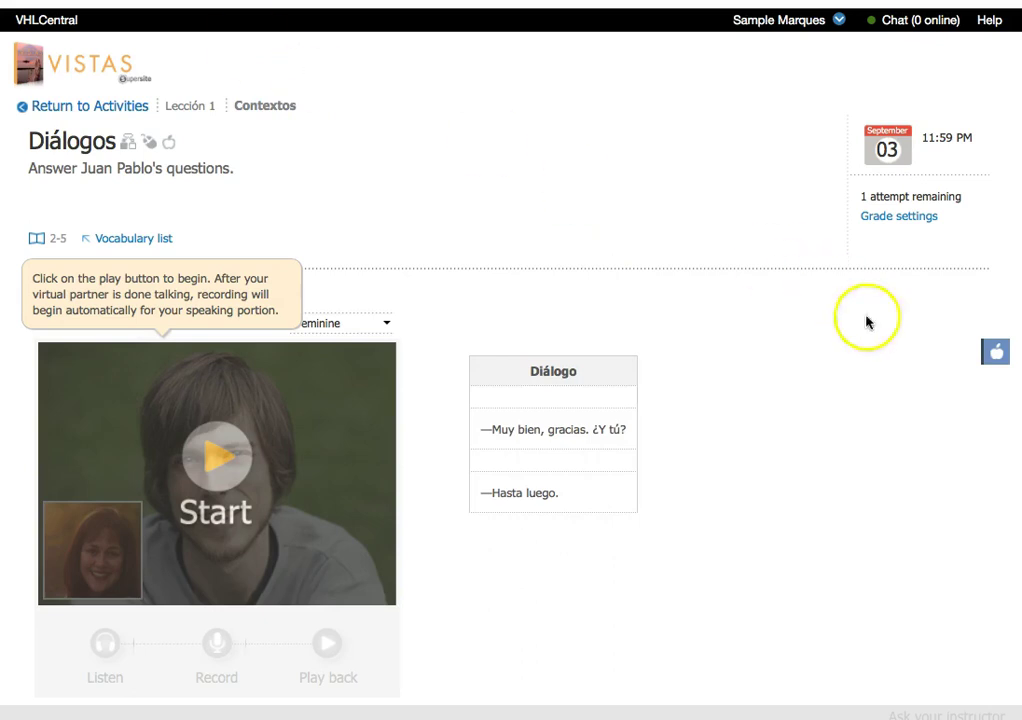
pyautogui.moveTo(931, 326)
pyautogui.mouseDown()
pyautogui.moveTo(1016, 347)
pyautogui.moveTo(1018, 377)
pyautogui.mouseUp()
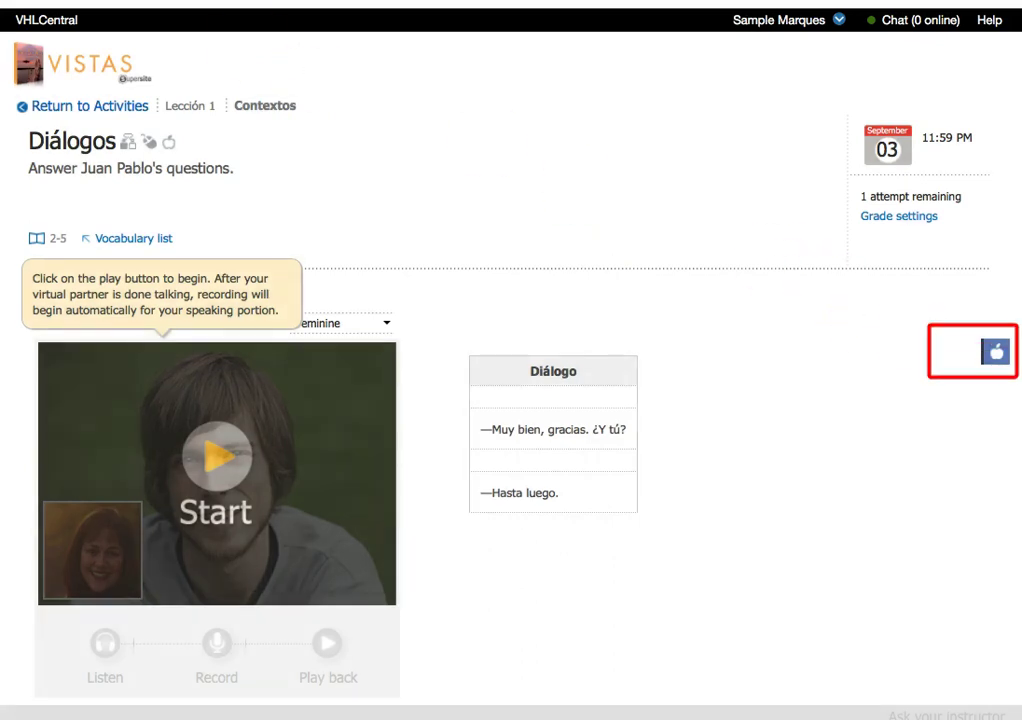
pyautogui.click(996, 351)
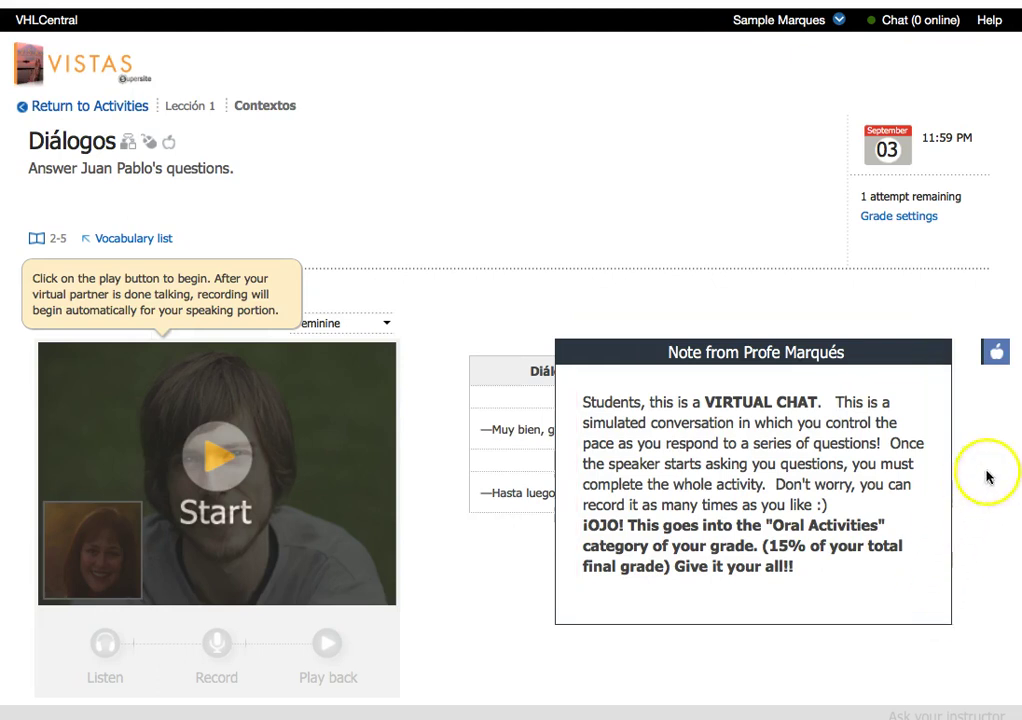
pyautogui.click(996, 351)
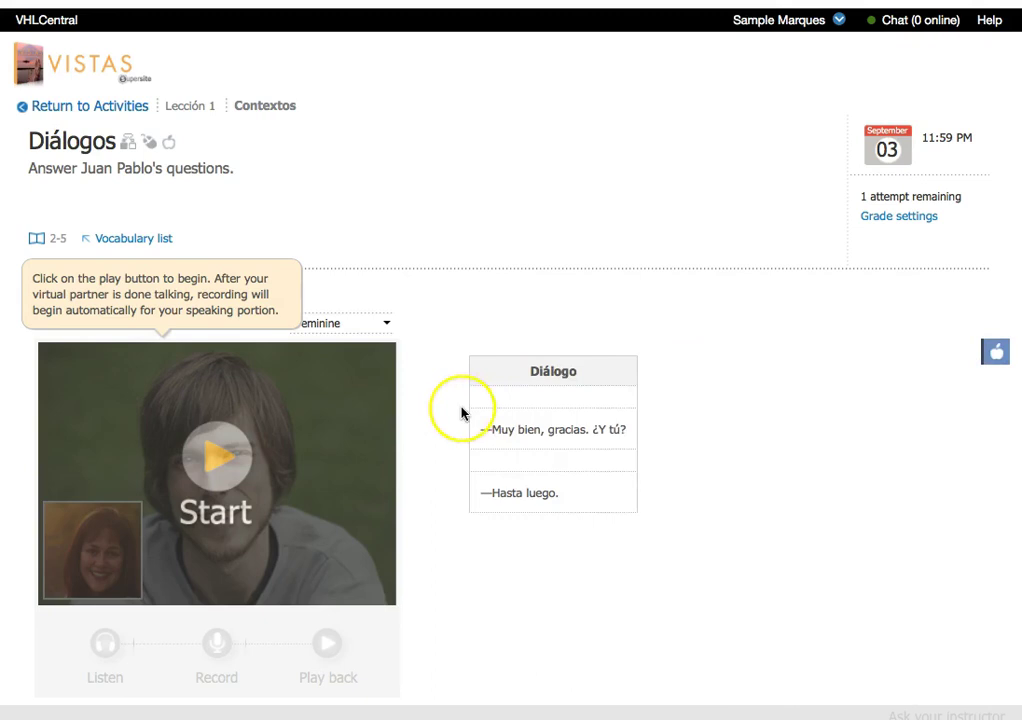
pyautogui.scroll(-1, 463, 413)
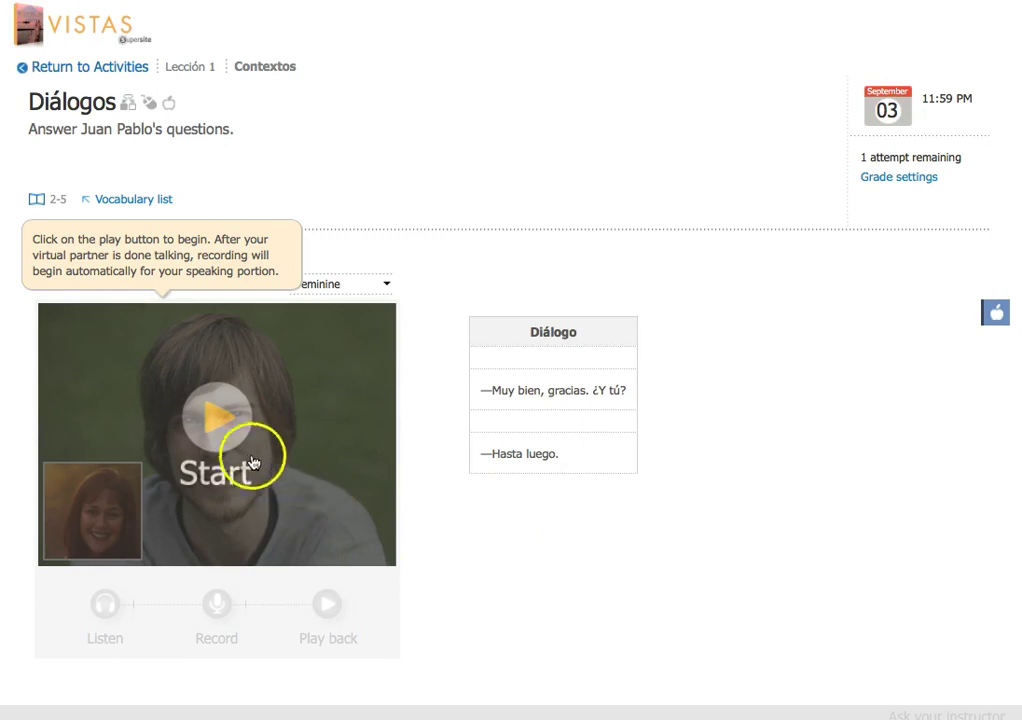
# Step: Start the virtual conversation, allowing and remembering camera and microphone access
pyautogui.click(205, 418)
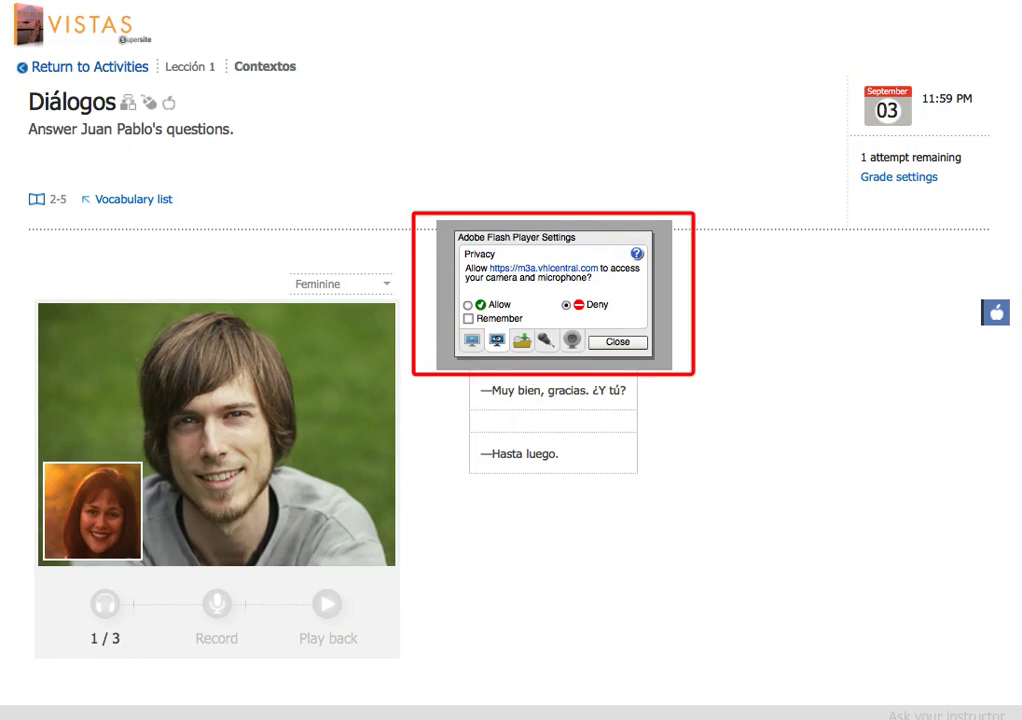
pyautogui.click(467, 304)
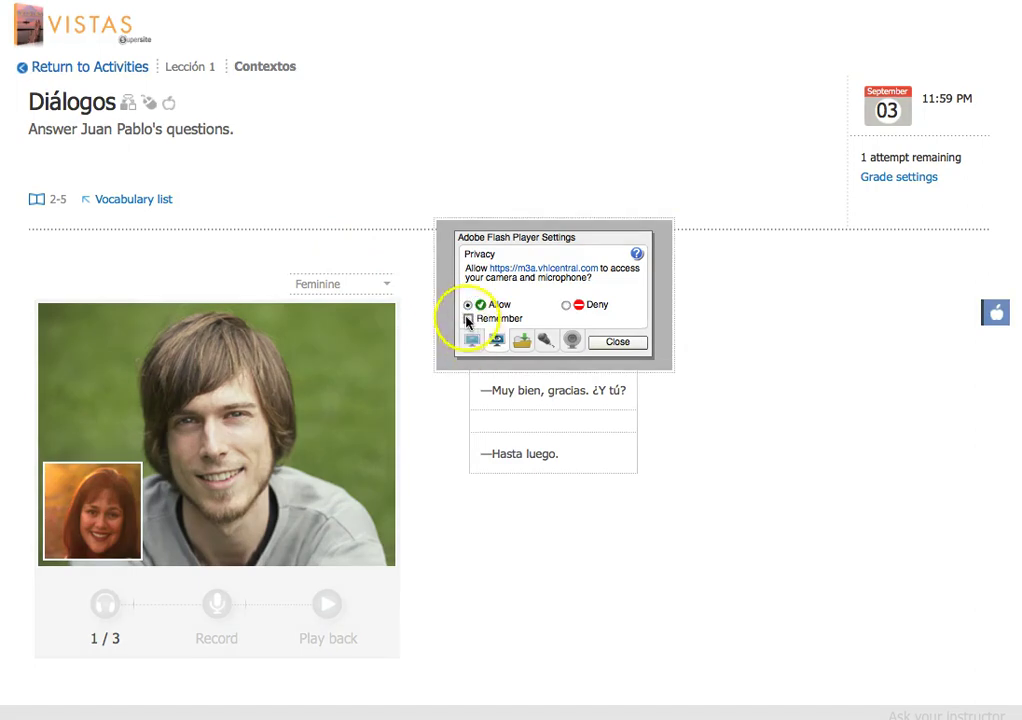
pyautogui.click(468, 318)
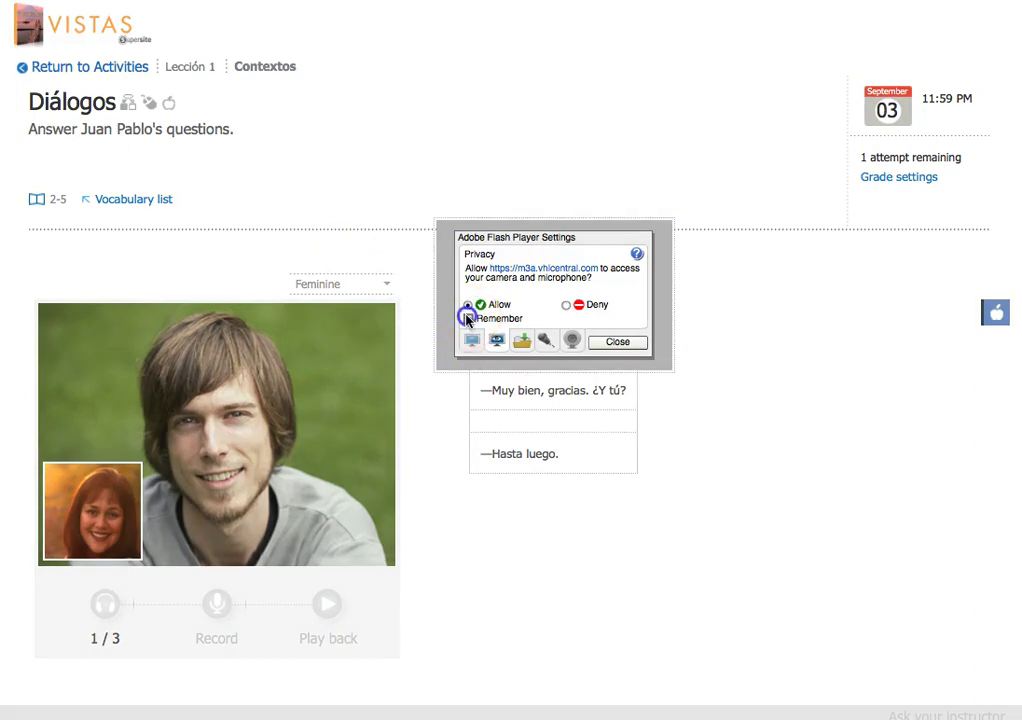
pyautogui.click(616, 343)
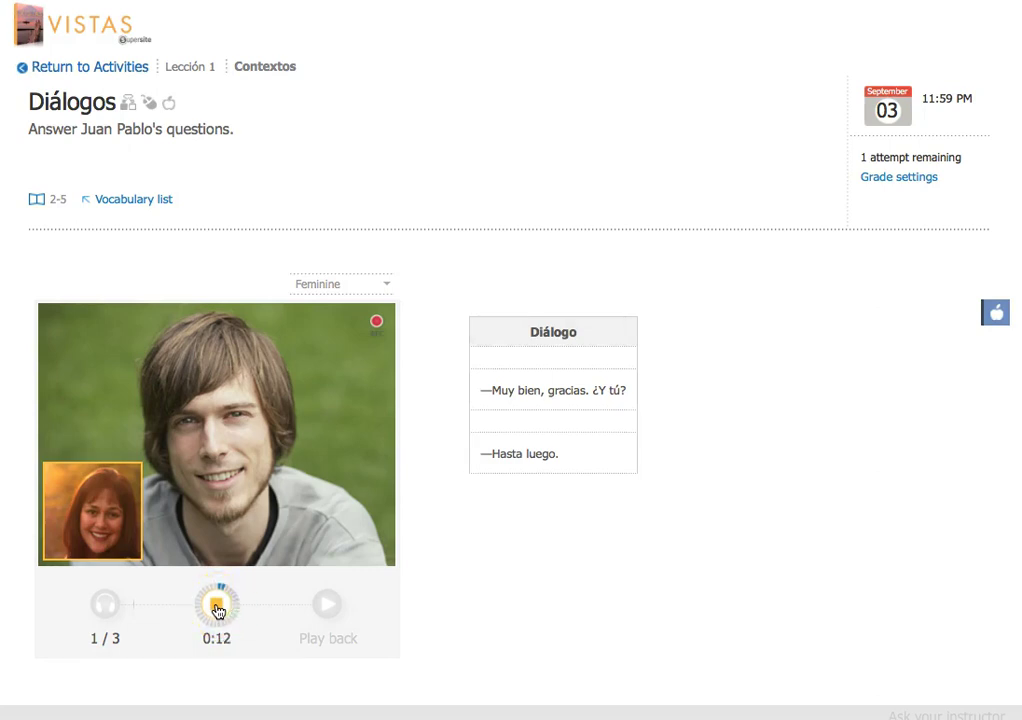
# Step: Record spoken answers to Juan Pablo's three questions until the counter reaches 3/3
pyautogui.click(217, 607)
pyautogui.click(222, 620)
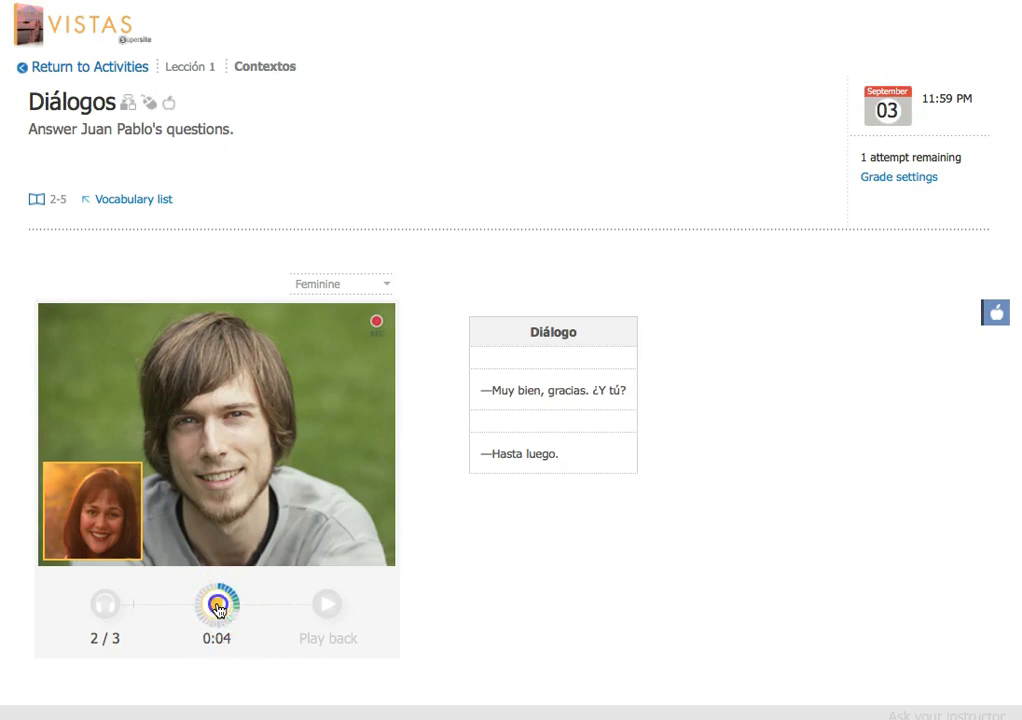
pyautogui.click(291, 620)
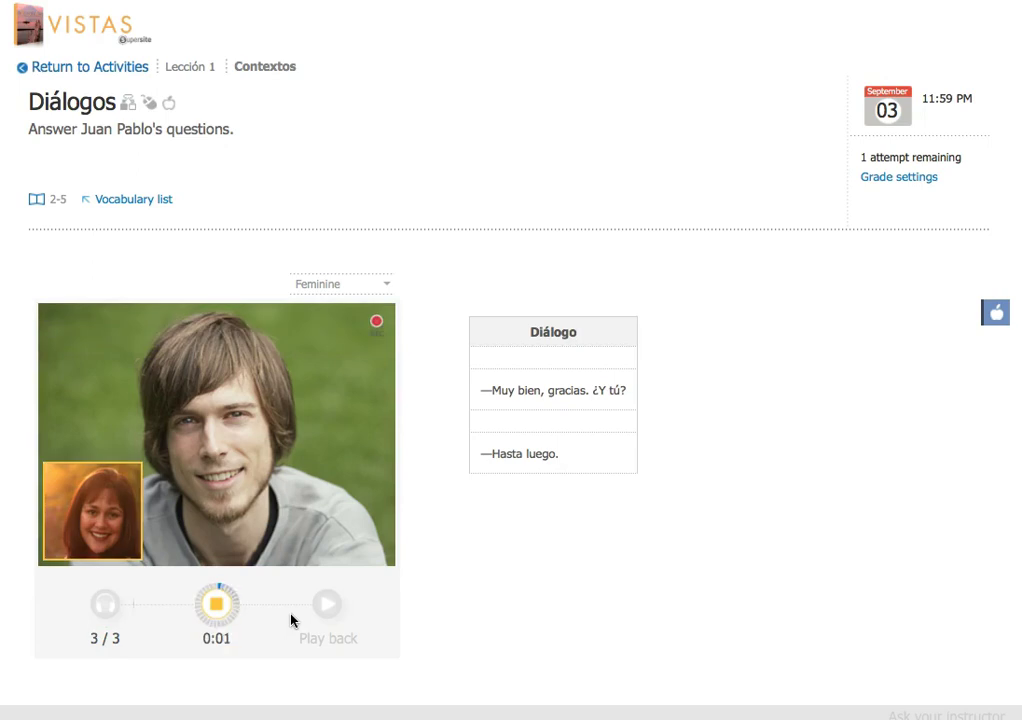
pyautogui.click(214, 606)
pyautogui.click(249, 622)
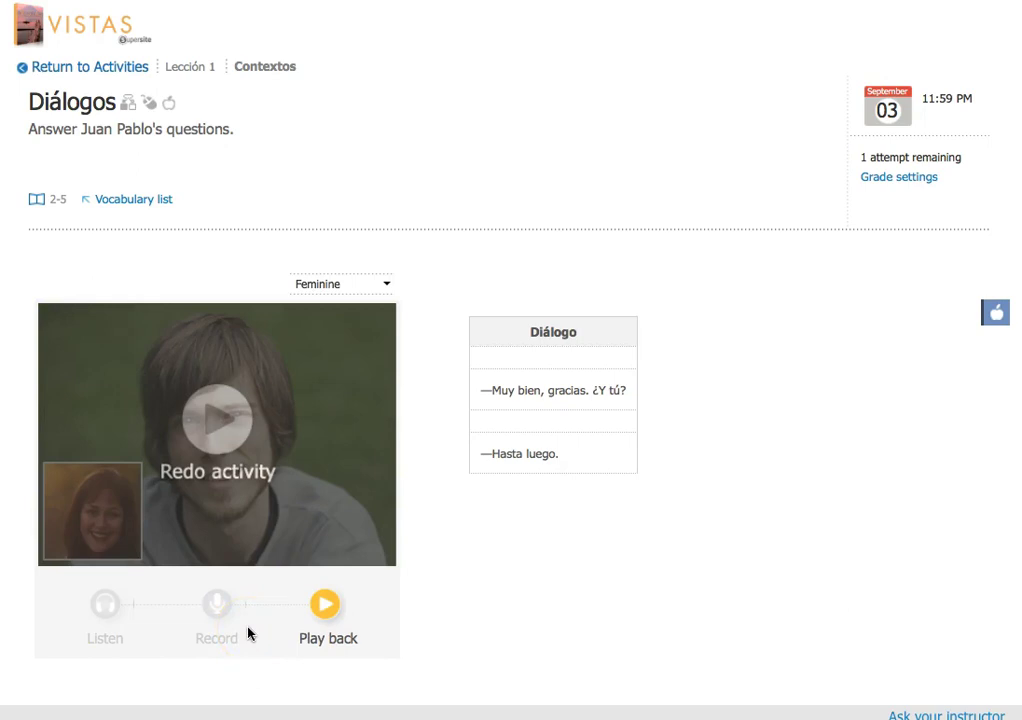
# Step: Play back the recorded Diálogos conversation and stop it partway through
pyautogui.click(133, 100)
pyautogui.click(149, 45)
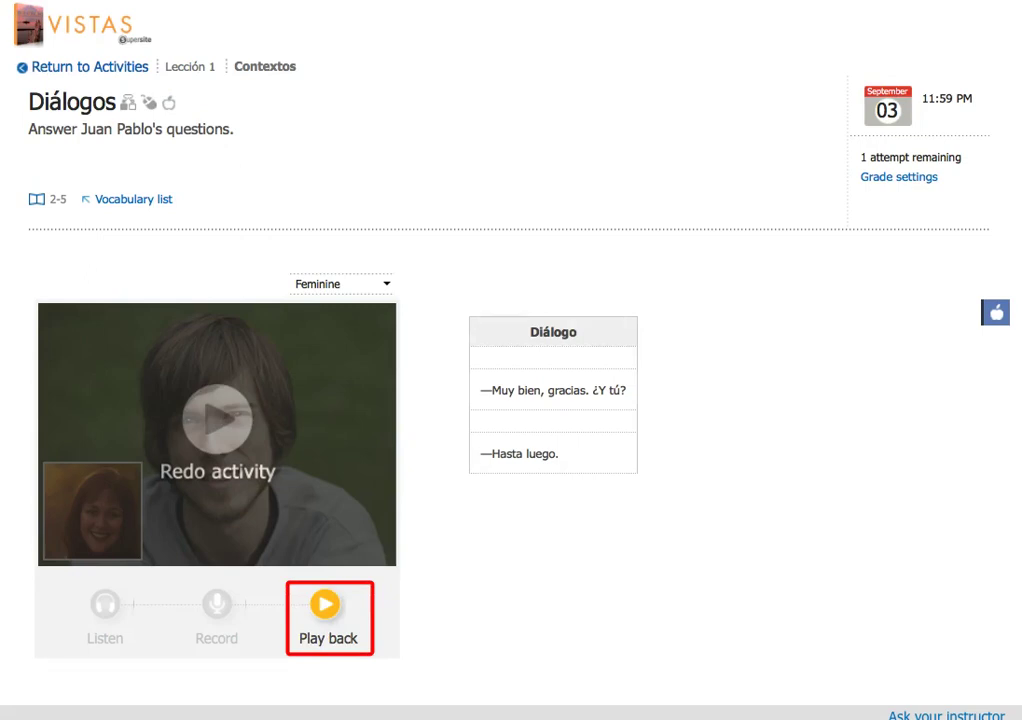
pyautogui.click(411, 705)
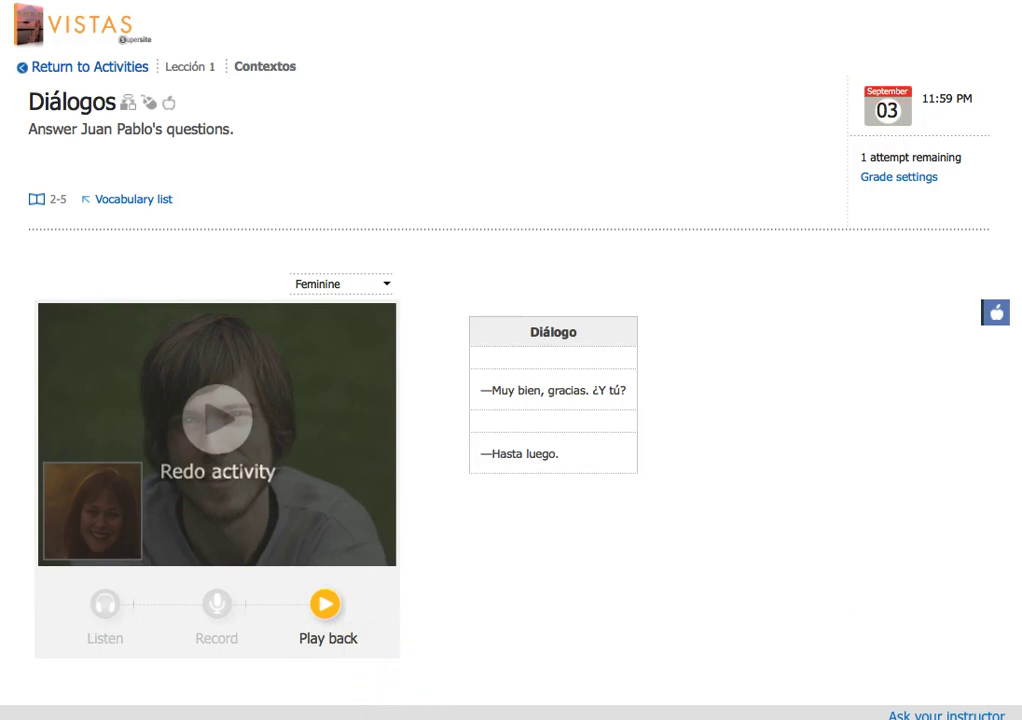
pyautogui.scroll(-1, 408, 360)
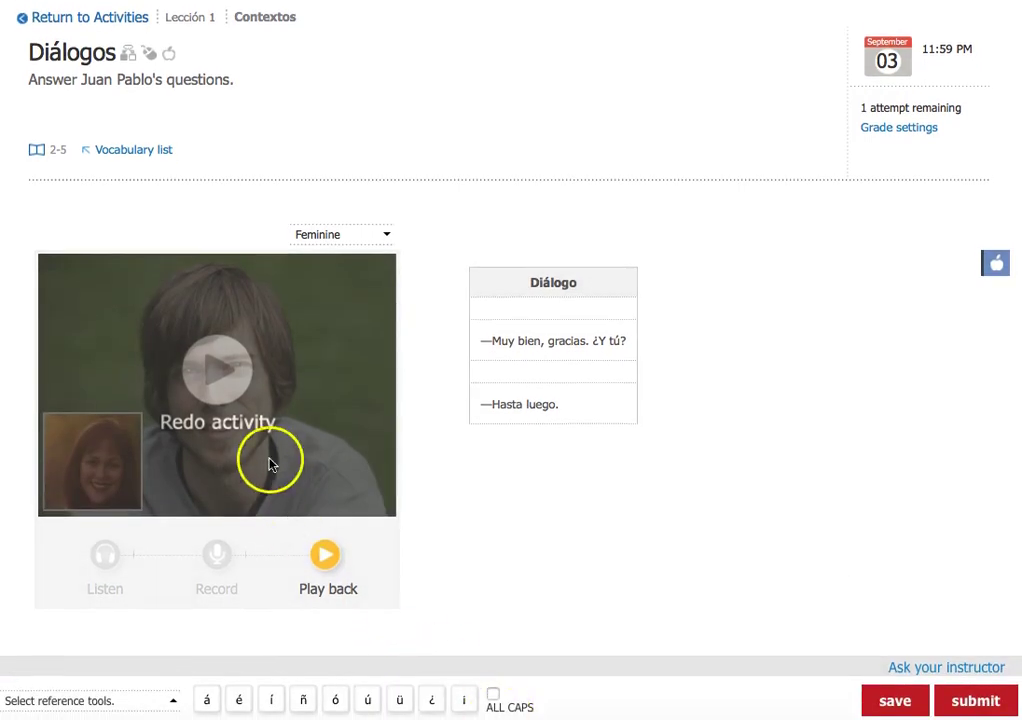
pyautogui.click(327, 556)
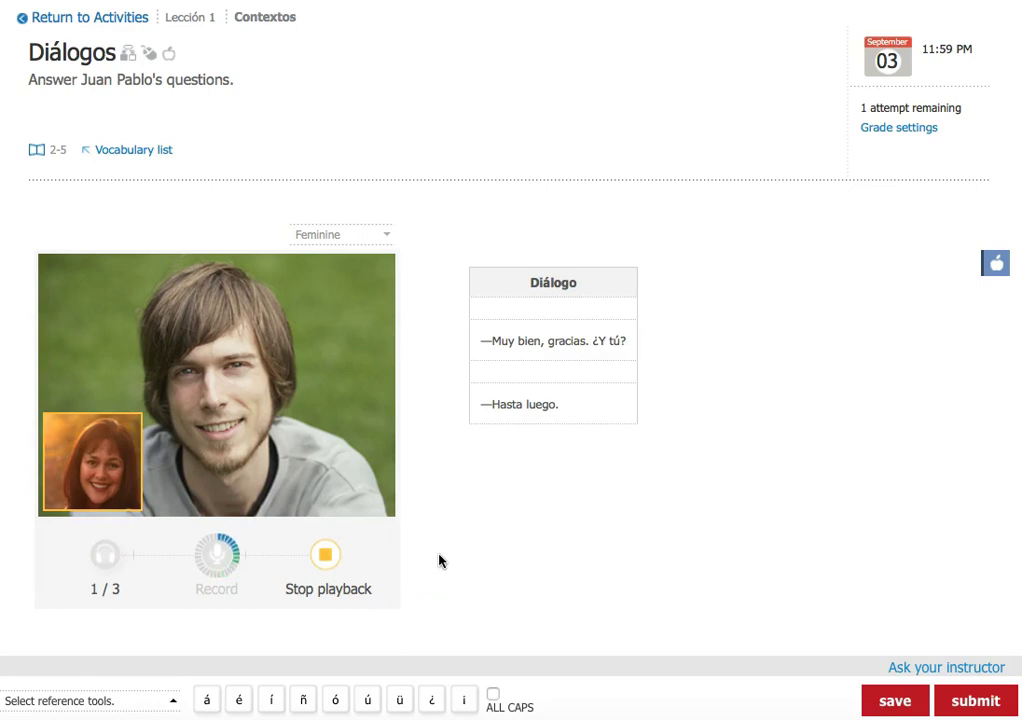
pyautogui.click(330, 557)
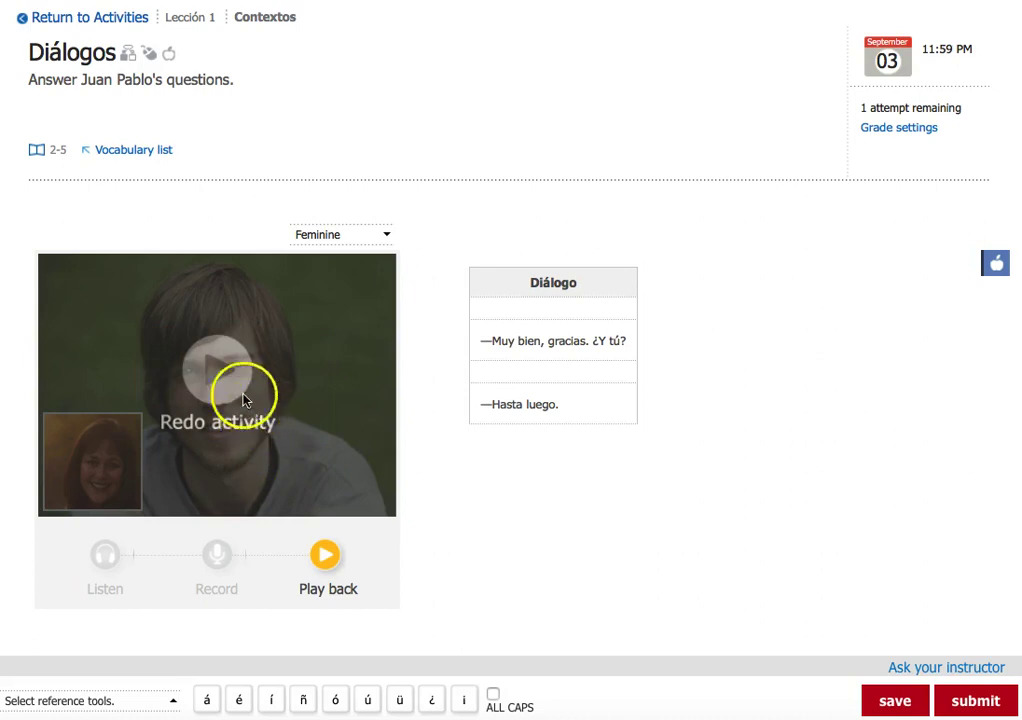
# Step: Redo the activity, confirming the erase, and re-record answers to all three questions
pyautogui.click(214, 369)
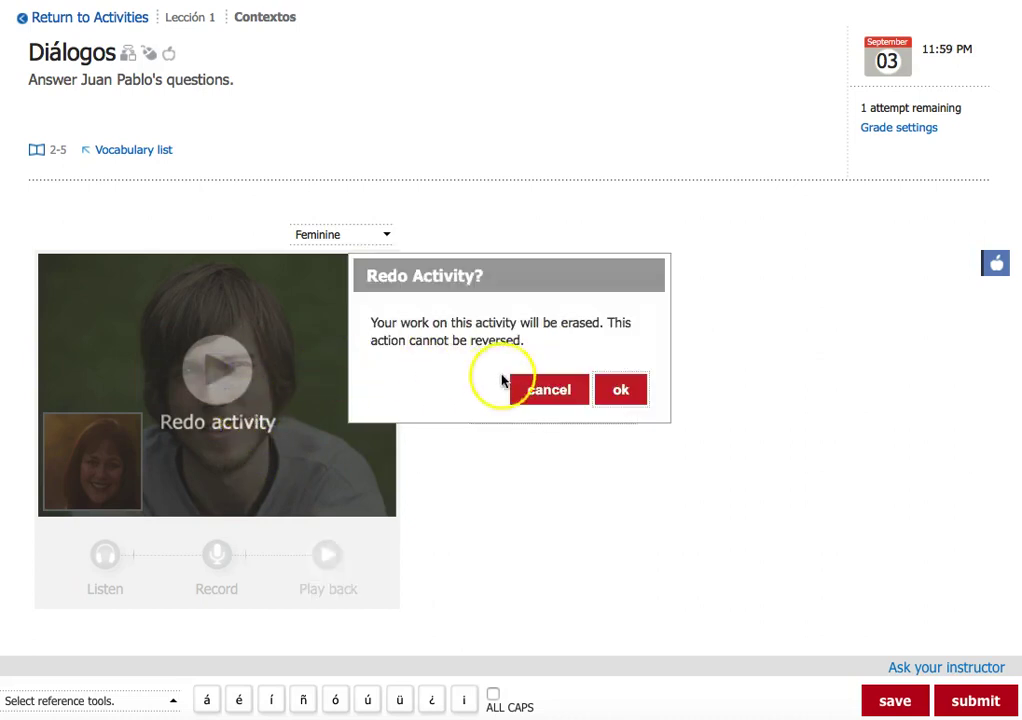
pyautogui.click(616, 391)
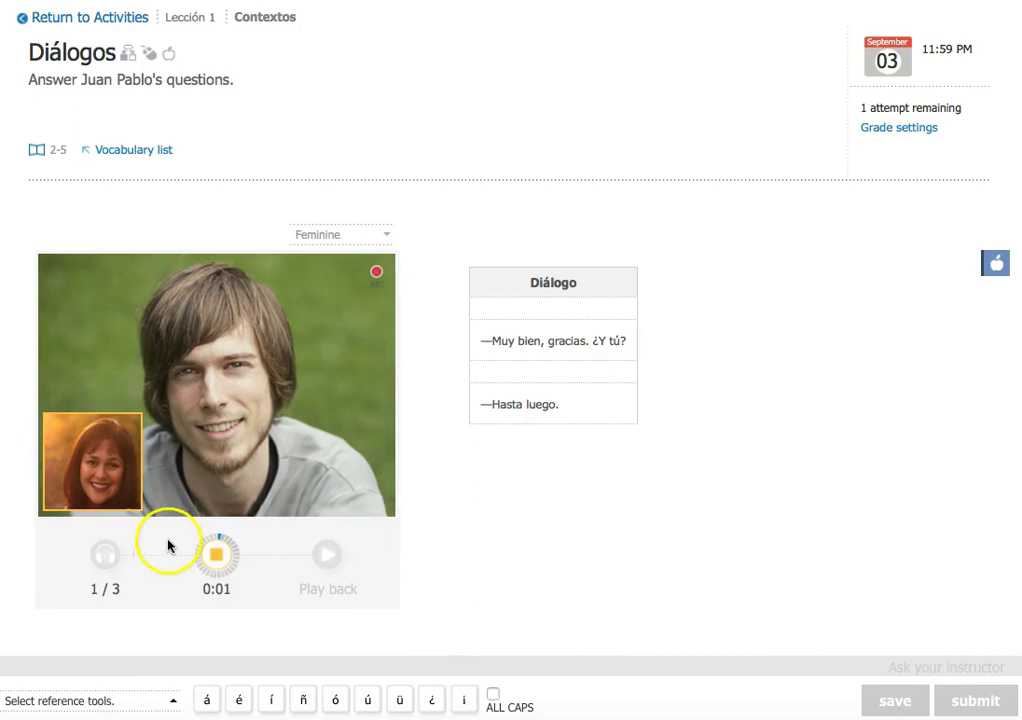
pyautogui.click(217, 557)
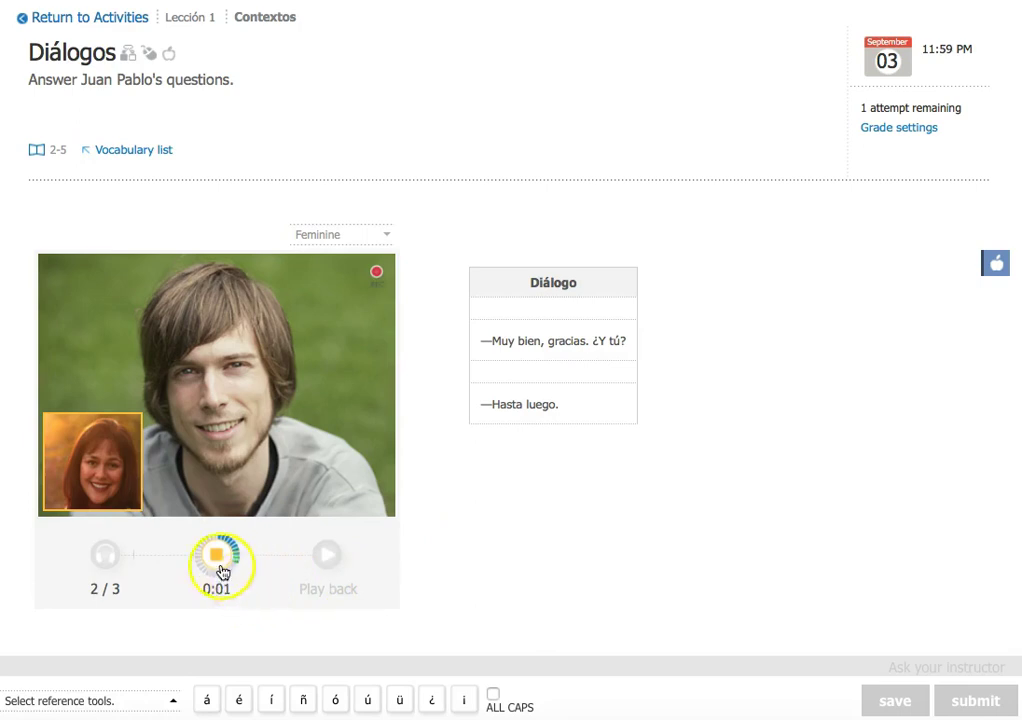
pyautogui.click(217, 557)
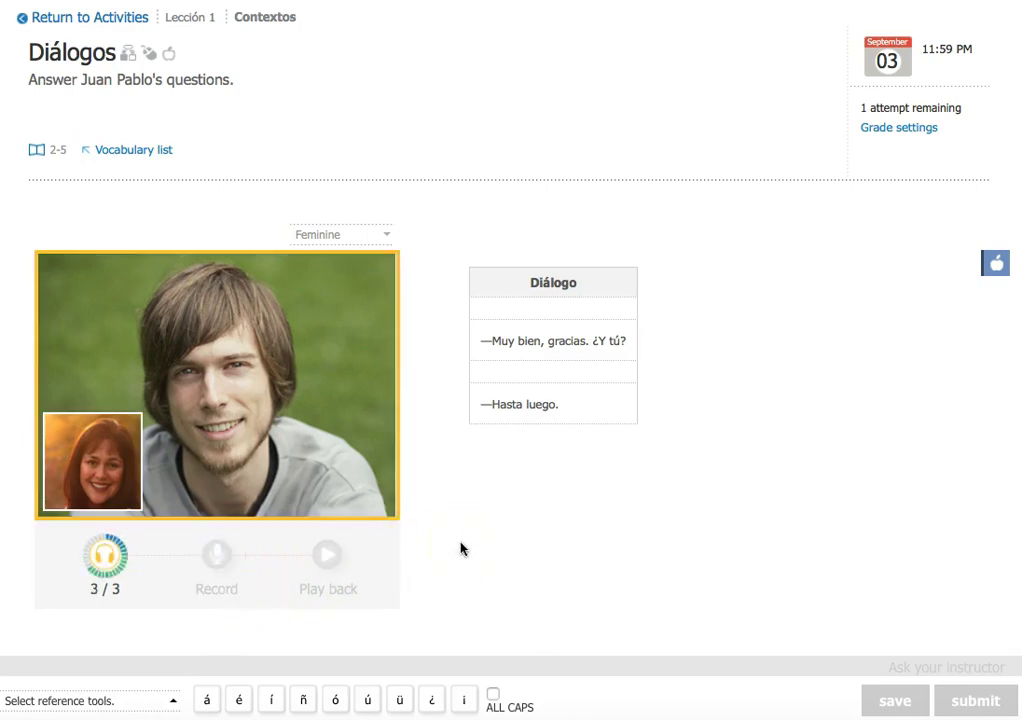
pyautogui.click(248, 98)
pyautogui.click(410, 219)
pyautogui.click(329, 547)
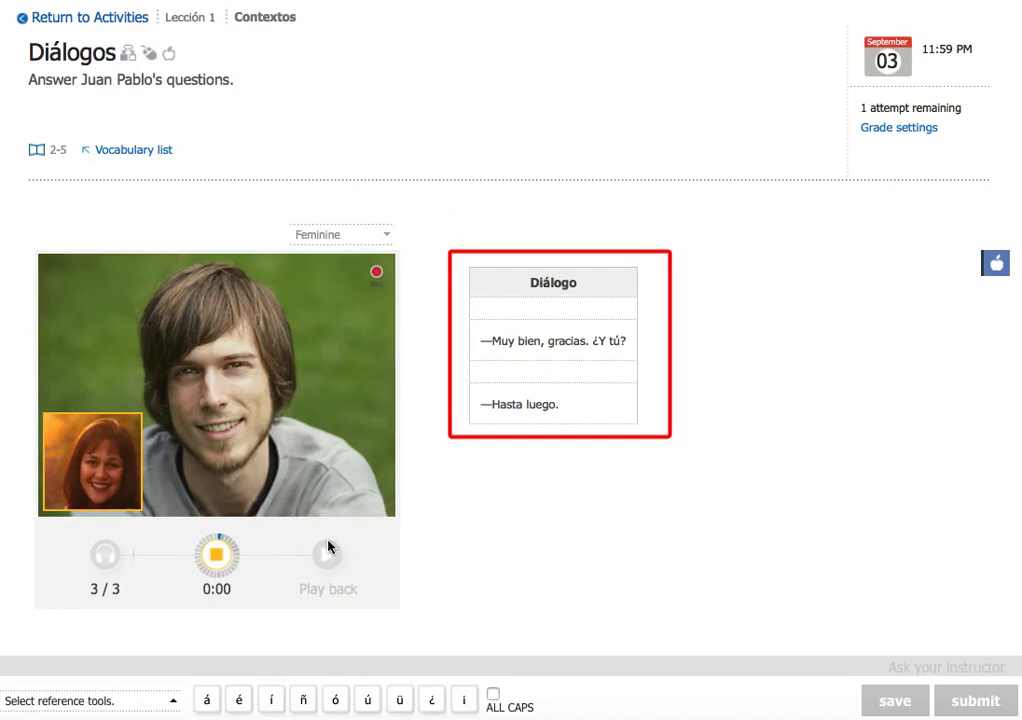
pyautogui.click(217, 555)
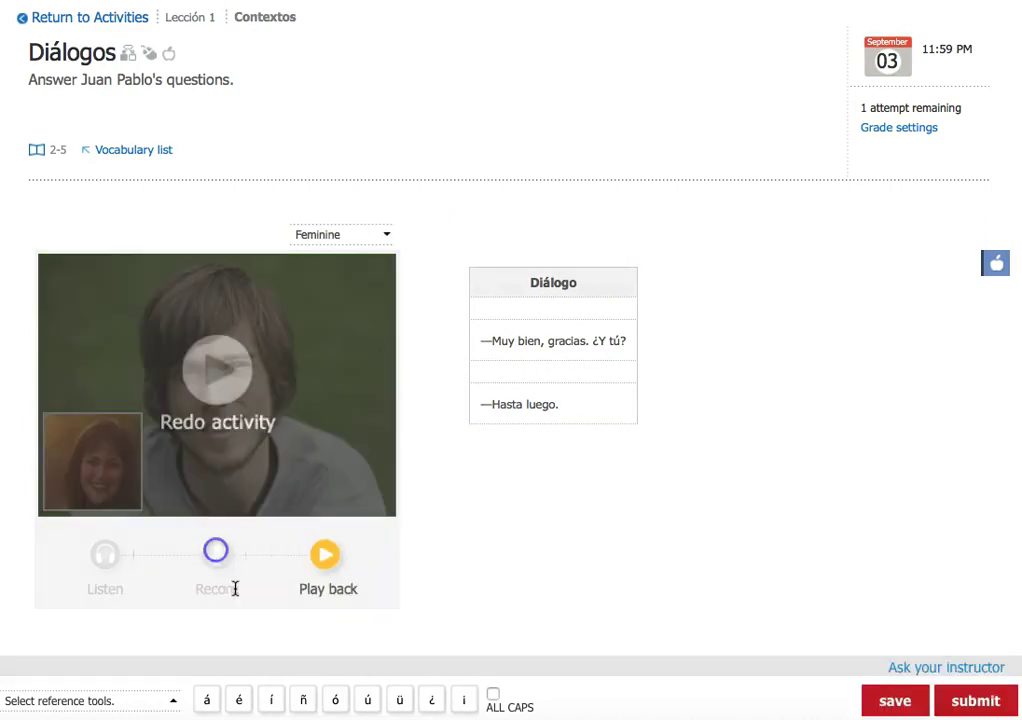
pyautogui.click(233, 506)
pyautogui.click(329, 554)
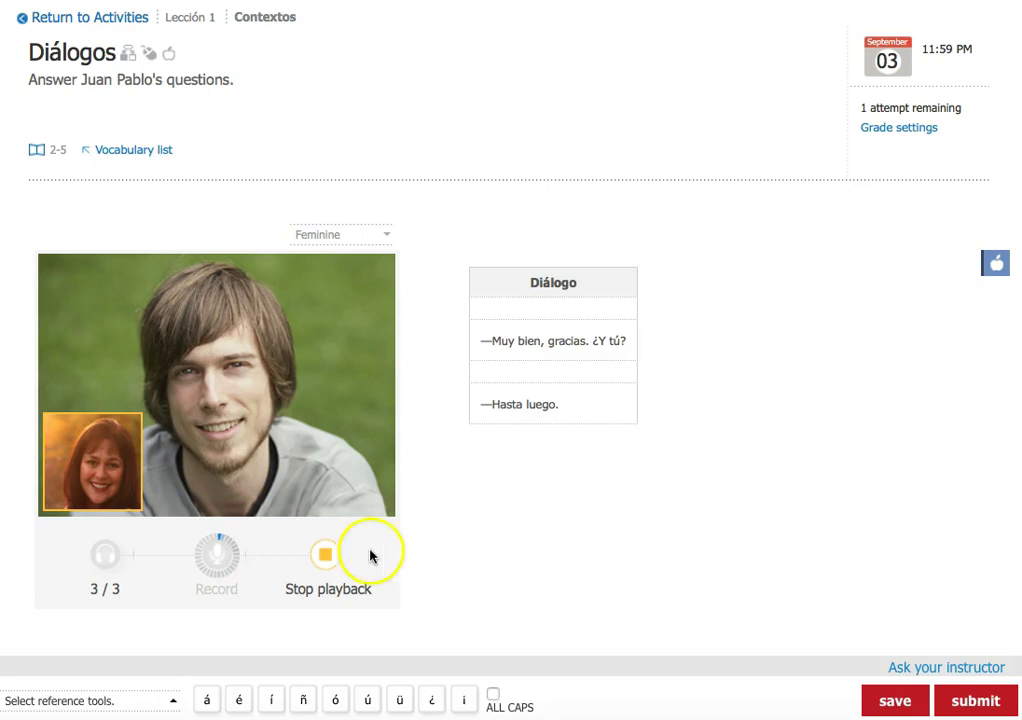
pyautogui.click(327, 560)
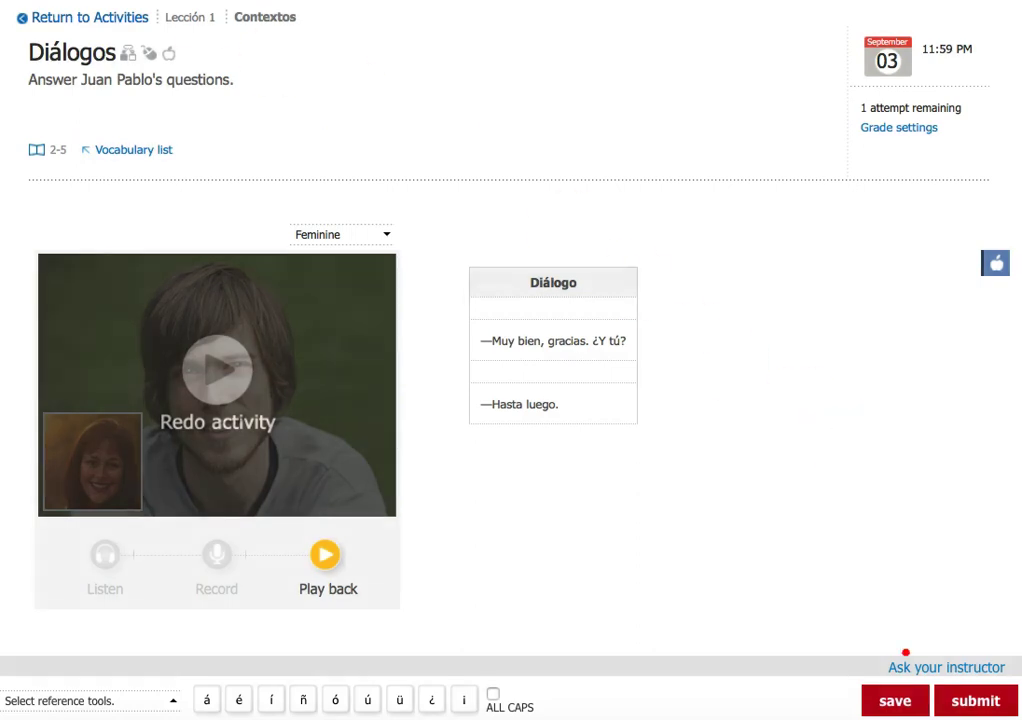
# Step: Submit the Diálogos chat so it shows 'Activity complete' with score pending
pyautogui.moveTo(905, 653); pyautogui.dragTo(1019, 712)
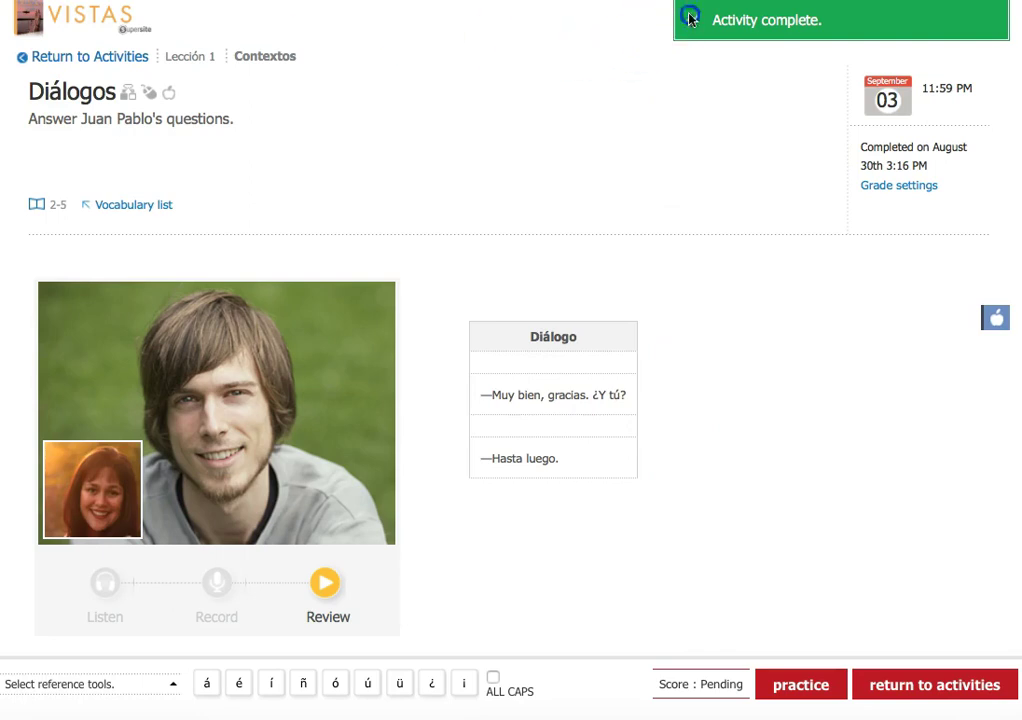
pyautogui.click(800, 30)
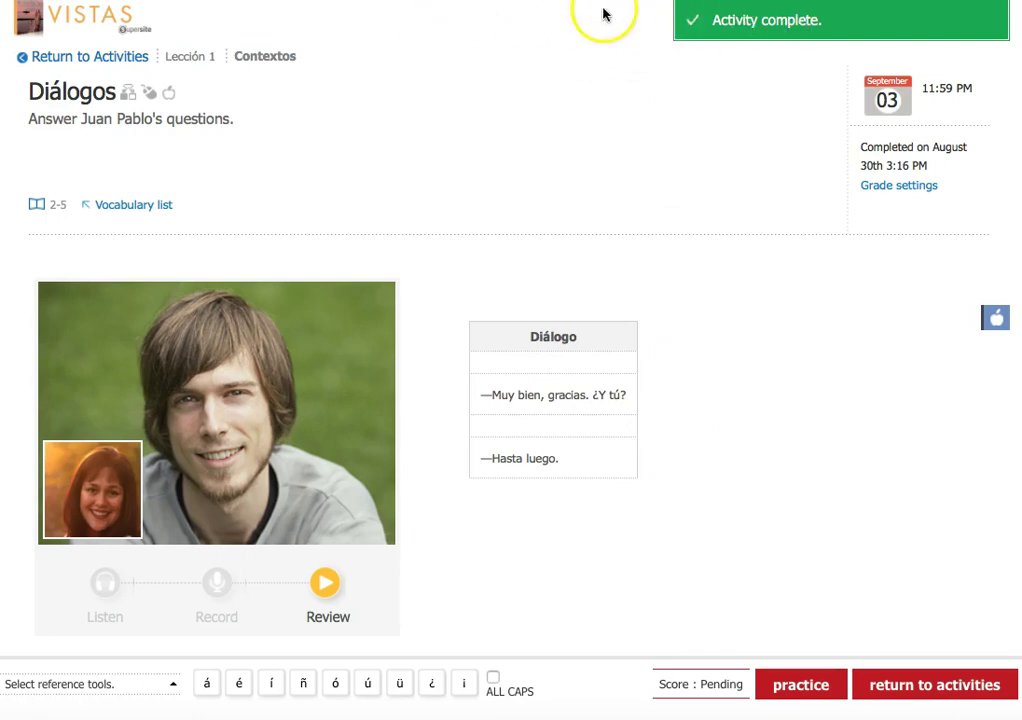